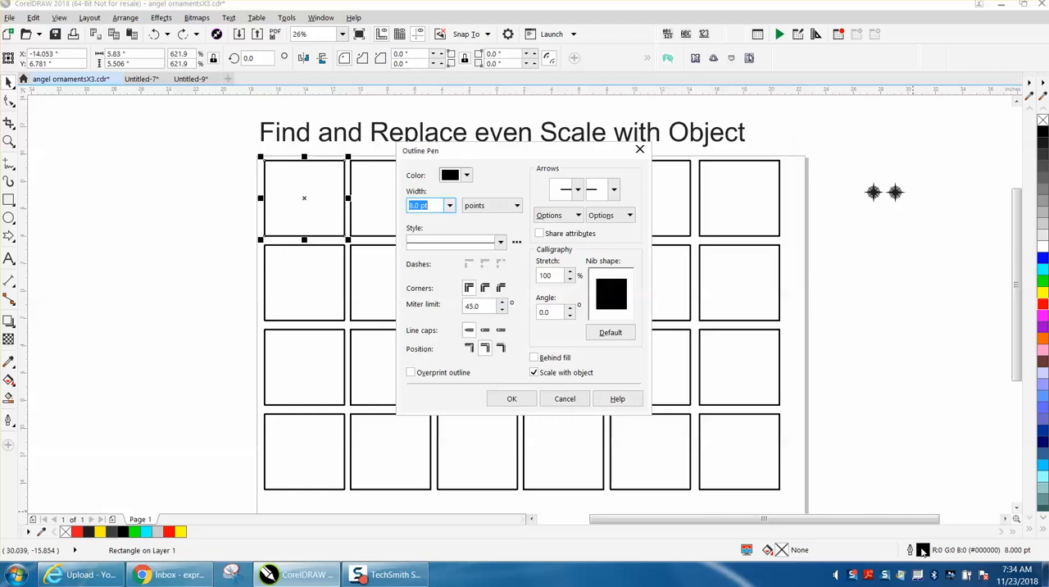
- Check the outline pen settings of the first two rectangles in the top row without changing them
left_click(563, 397)
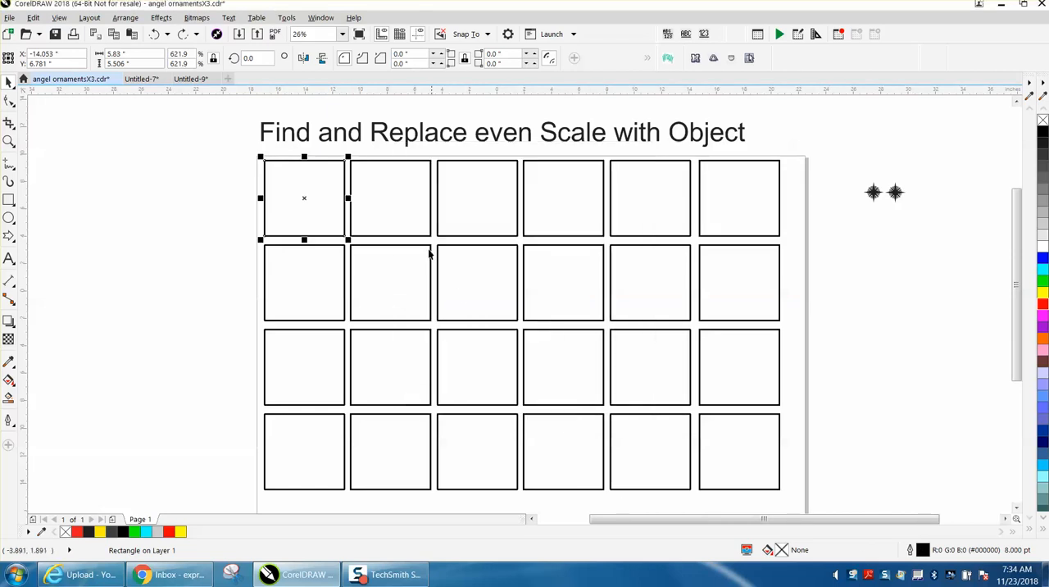
left_click(409, 164)
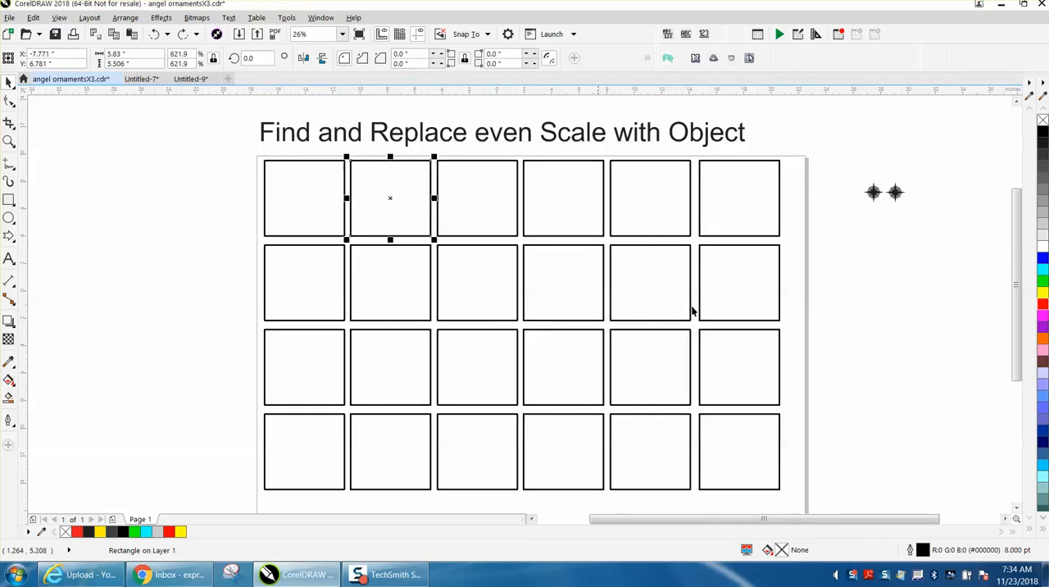
double_click(923, 550)
left_click(564, 399)
left_click(33, 17)
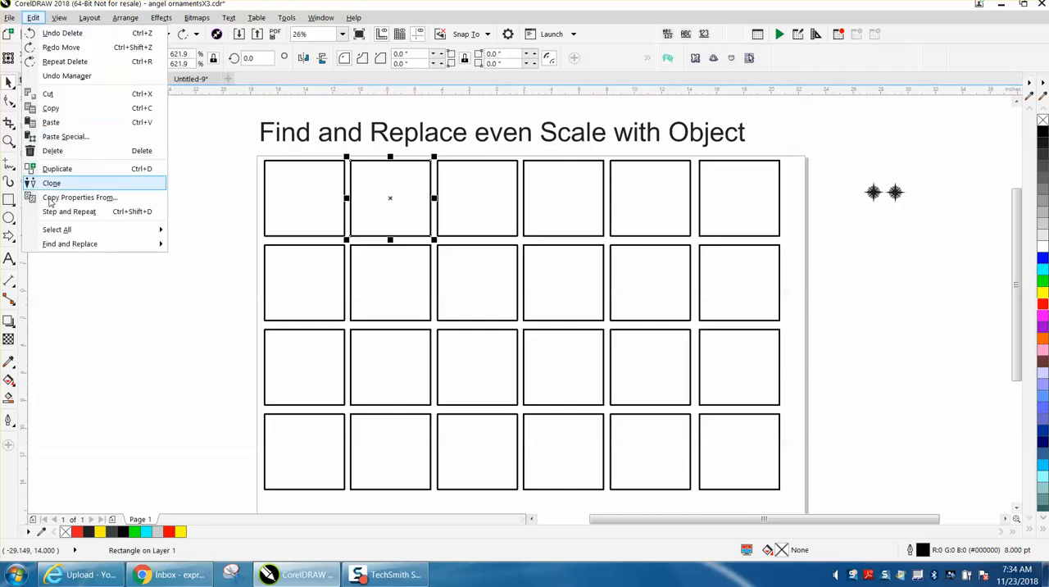
mouse_move(70, 247)
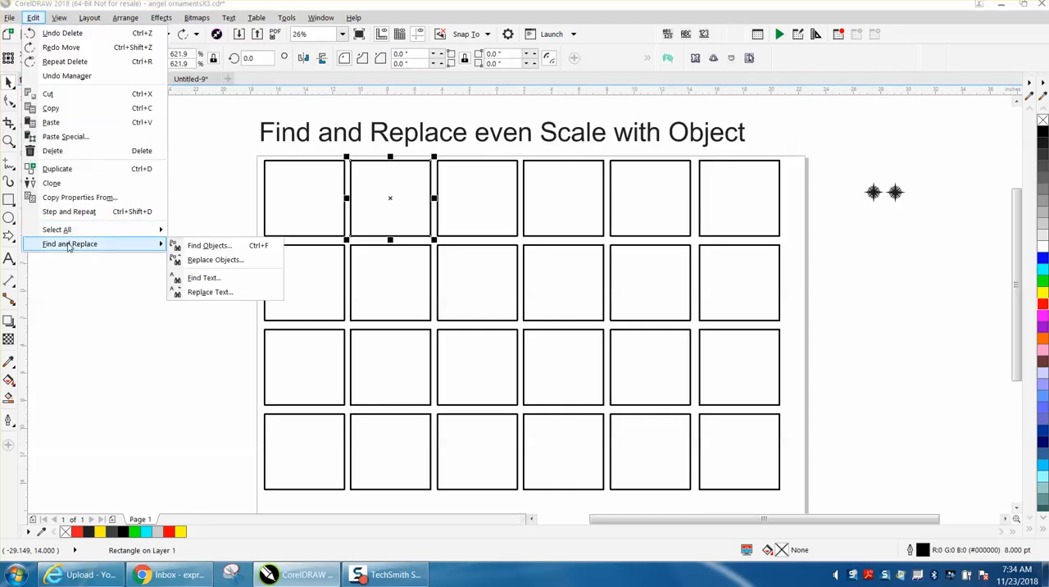
left_click(215, 259)
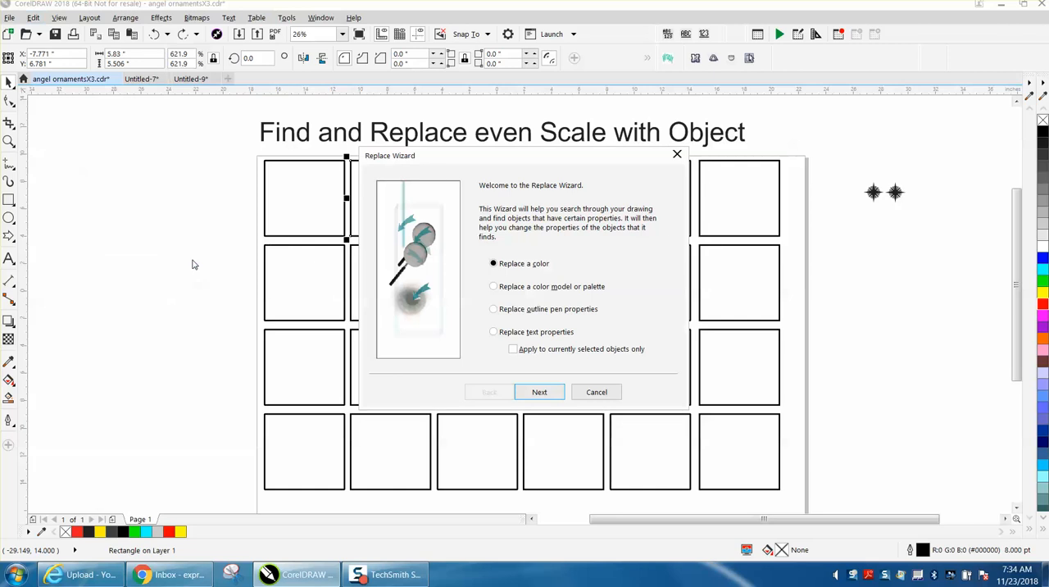
left_click(493, 309)
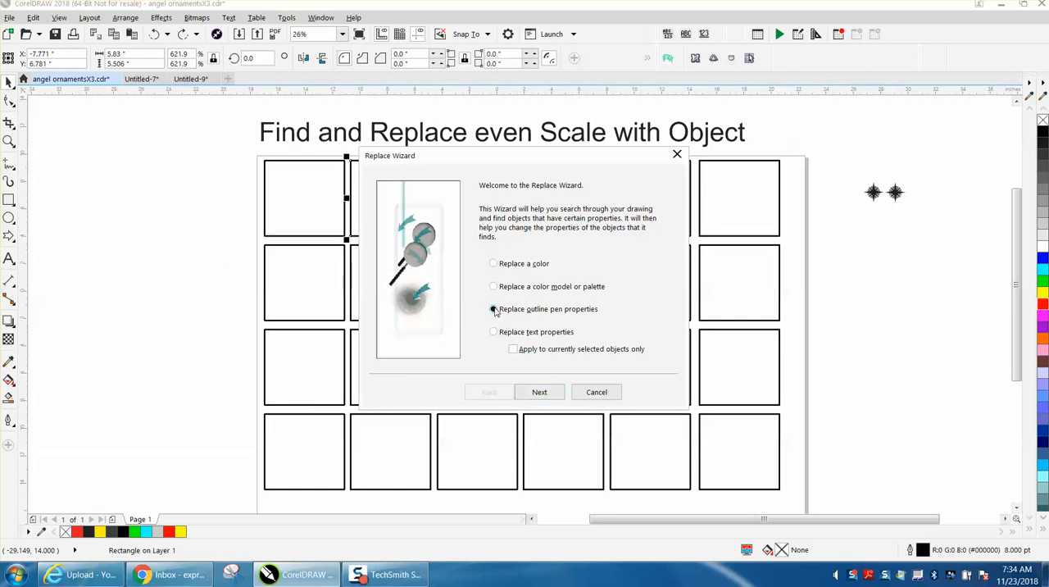
left_click(541, 392)
left_click(493, 227)
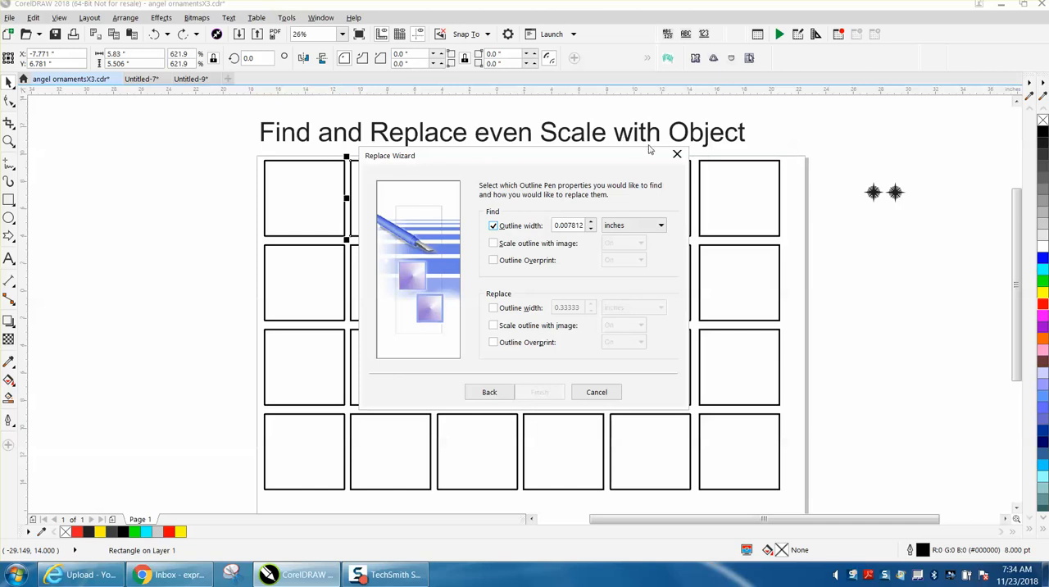
left_click(677, 154)
- Deselect everything and set the document's units to points
left_click(464, 102)
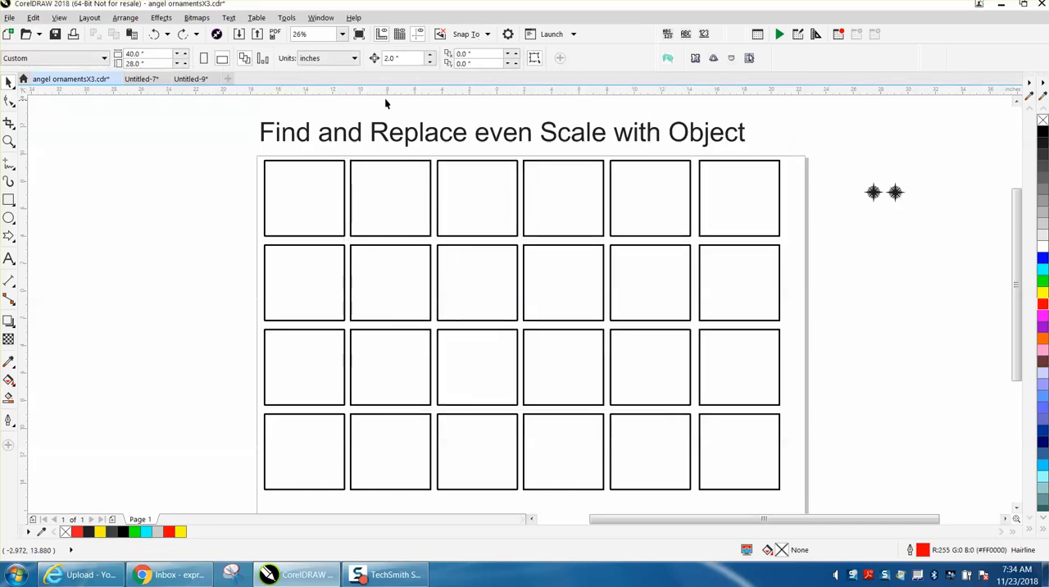
left_click(354, 58)
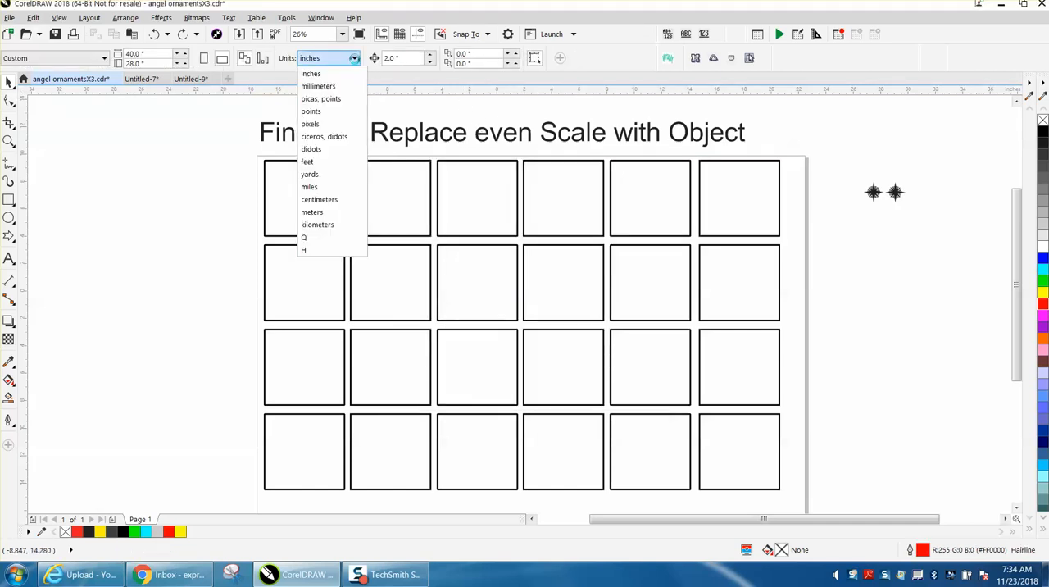
left_click(324, 111)
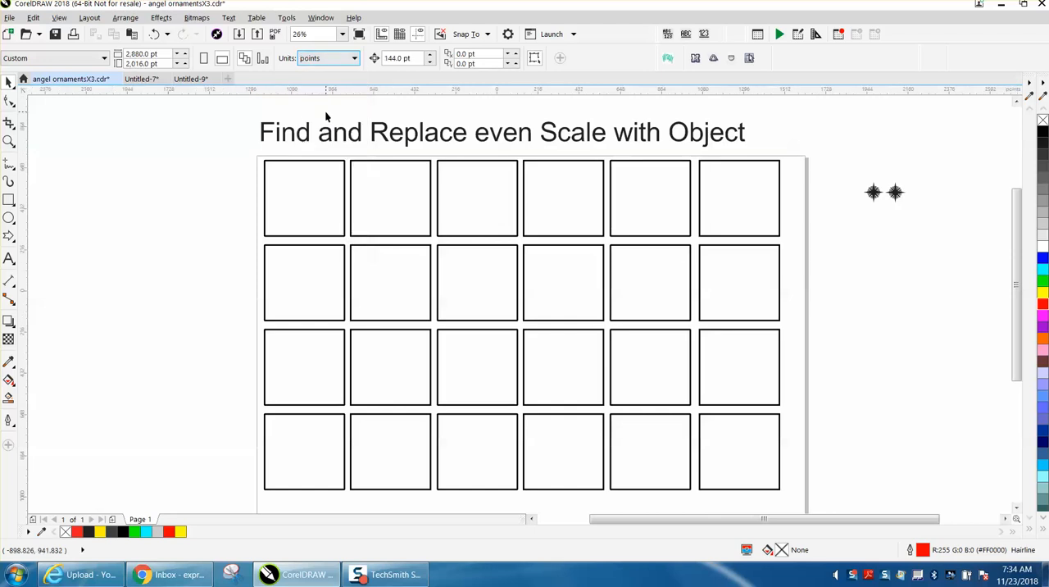
- Set up an outline pen replacement that finds 8-point outlines and sets Scale outline with image to On
left_click(33, 18)
mouse_move(71, 249)
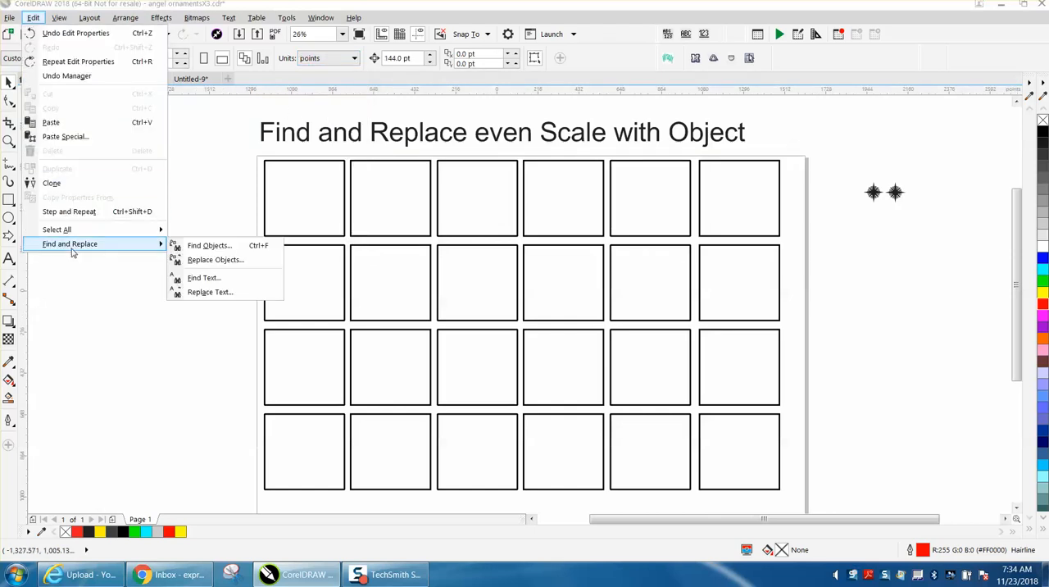
left_click(198, 261)
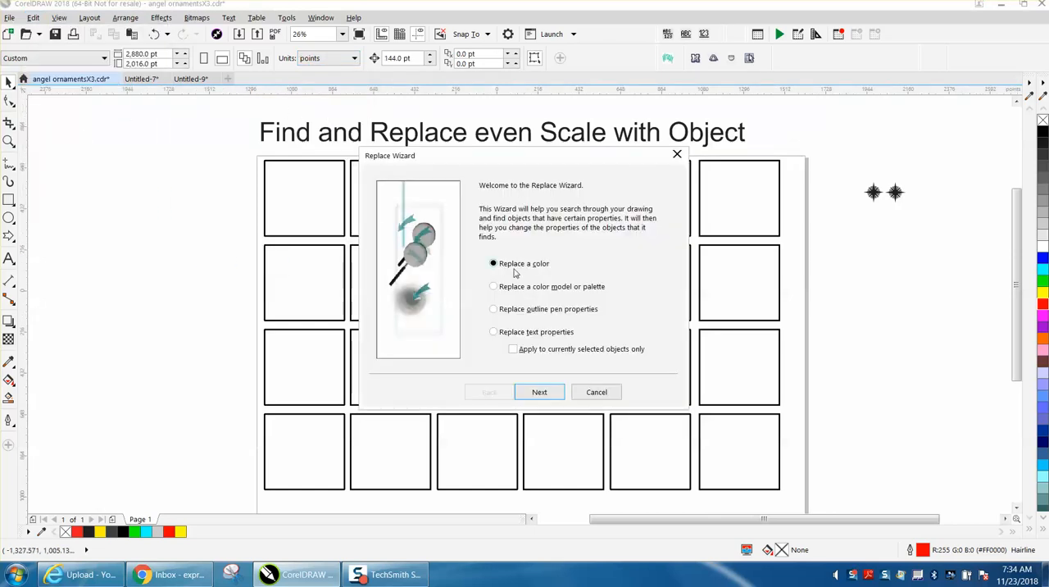
left_click(494, 310)
left_click(536, 392)
left_click(494, 226)
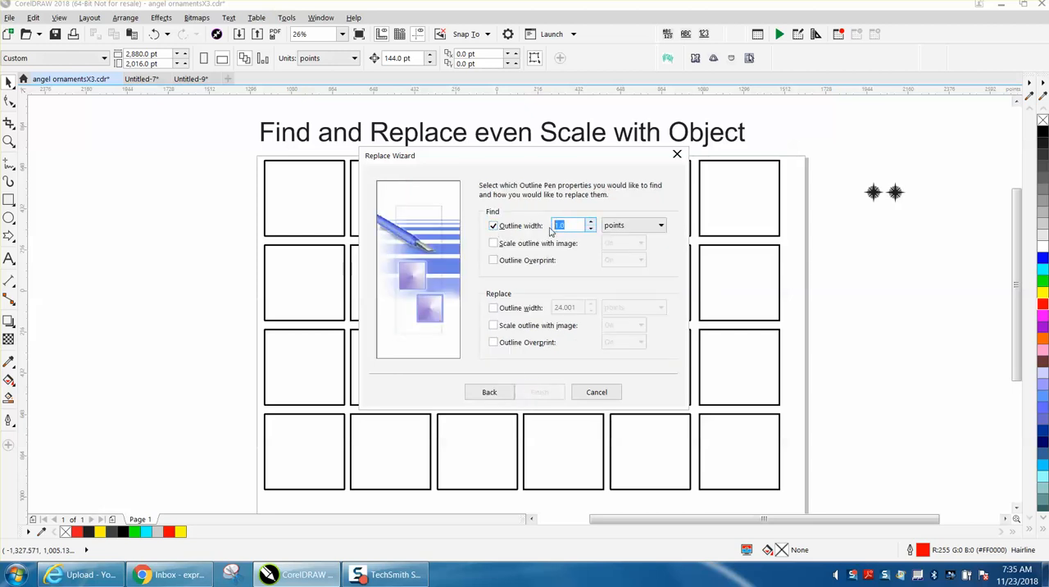
left_click(493, 325)
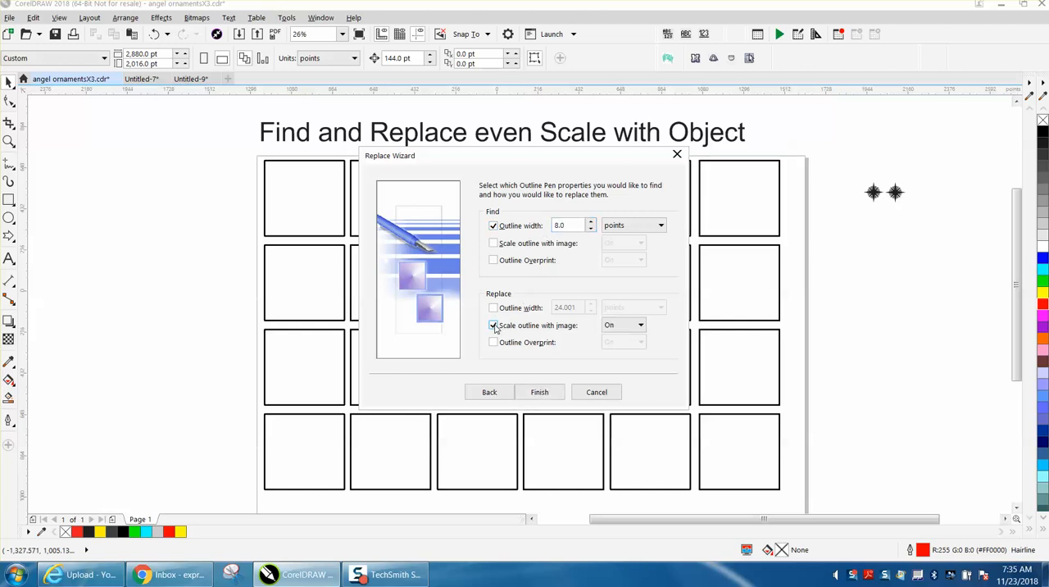
- Run the outline pen replacement on all matching rectangles and close Find and Replace
left_click(540, 393)
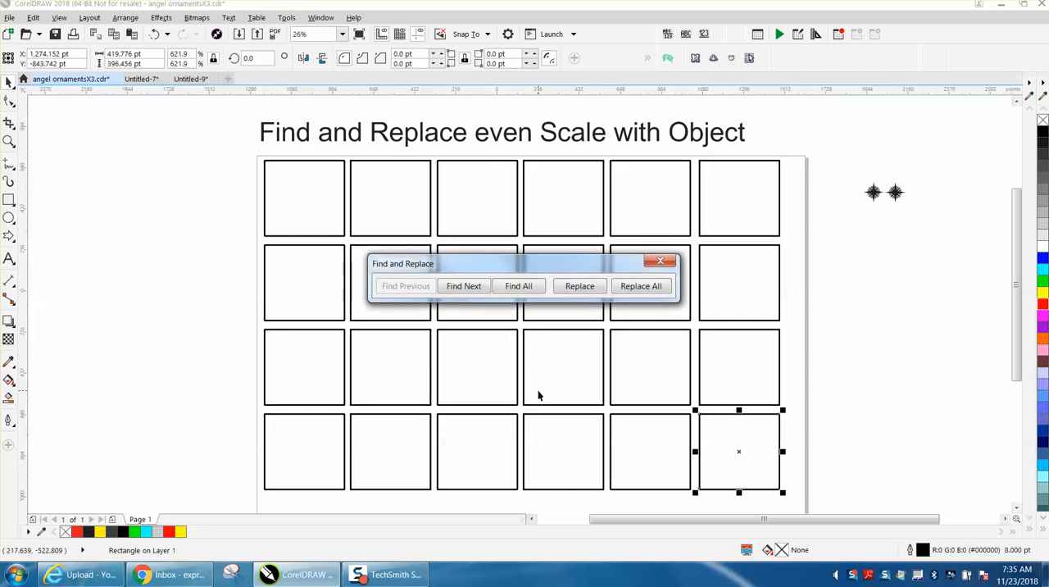
left_click(638, 291)
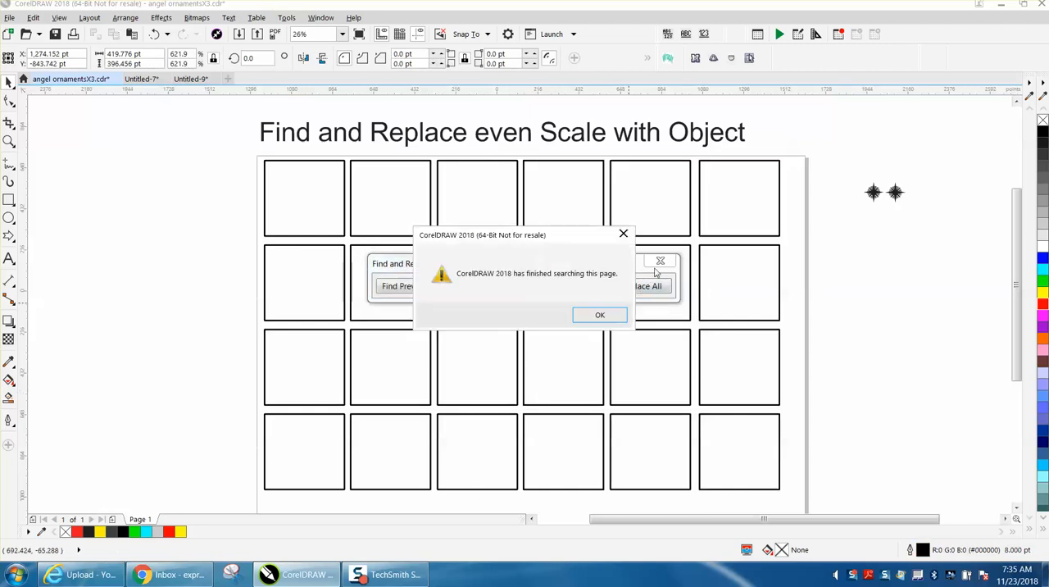
left_click(616, 313)
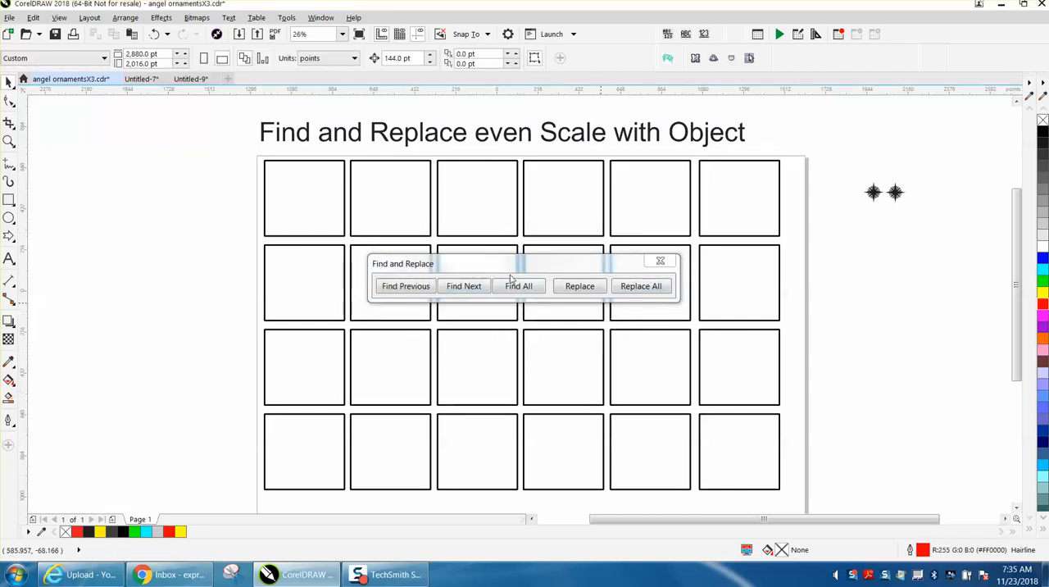
left_click(659, 261)
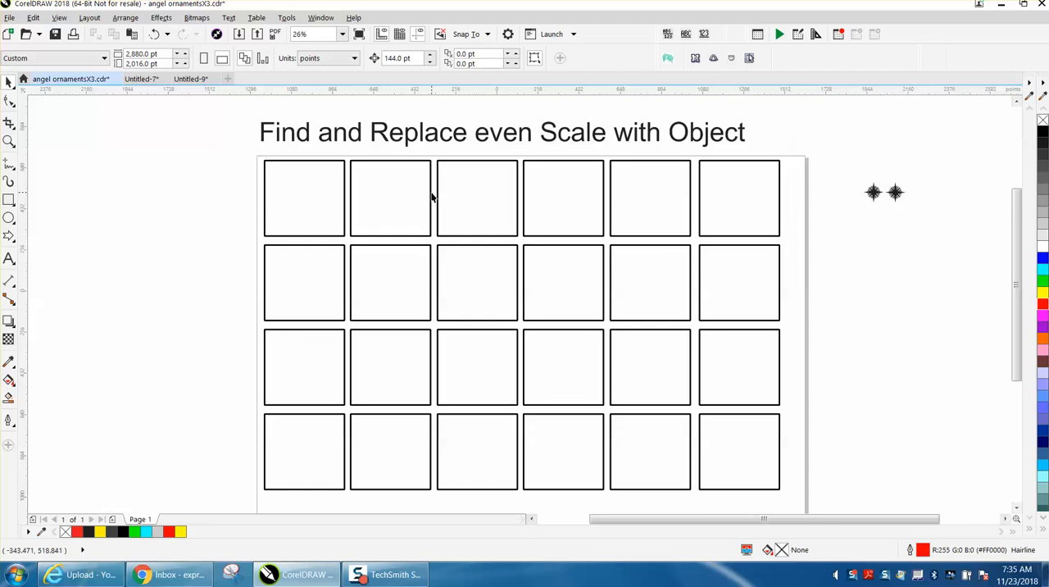
- Check the Scale with object setting in the outline pen of the top row's second rectangle
left_click(431, 198)
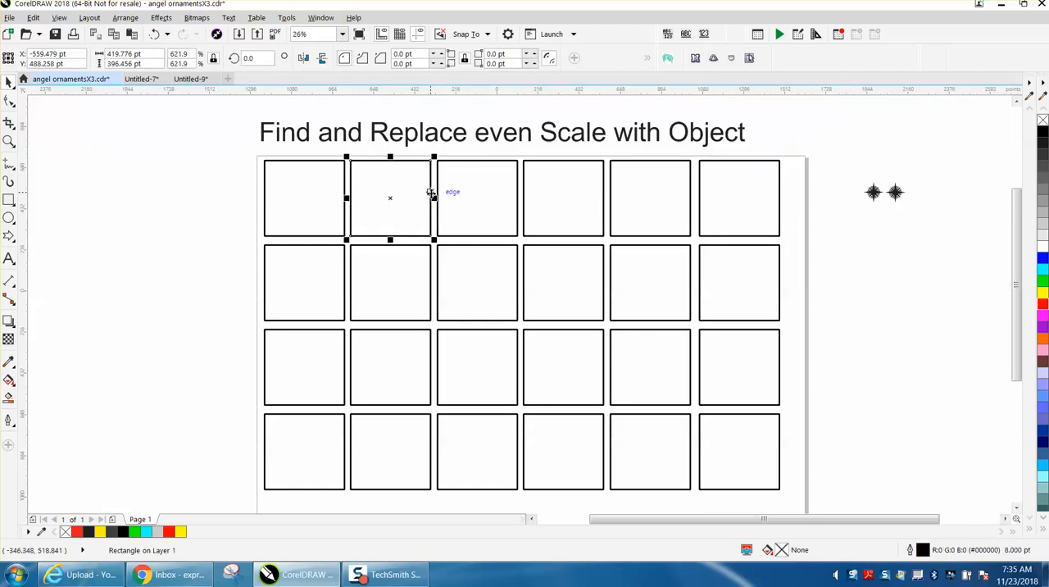
double_click(923, 549)
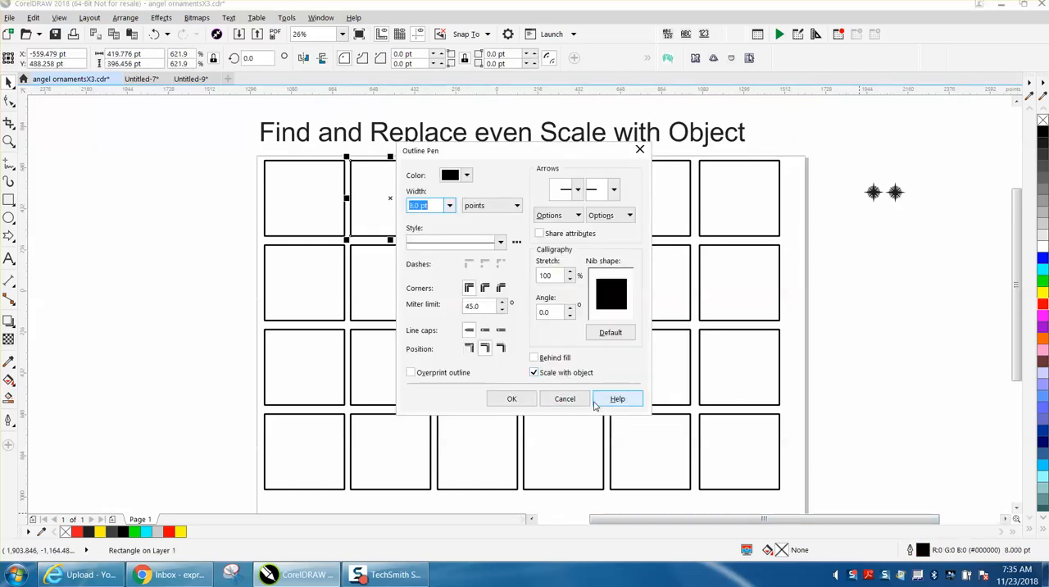
left_click(581, 401)
- Scale all 24 rectangles down together and examine their outlines up close
left_click_drag(252, 150, 398, 214)
left_click(8, 141)
left_click_drag(251, 150, 393, 230)
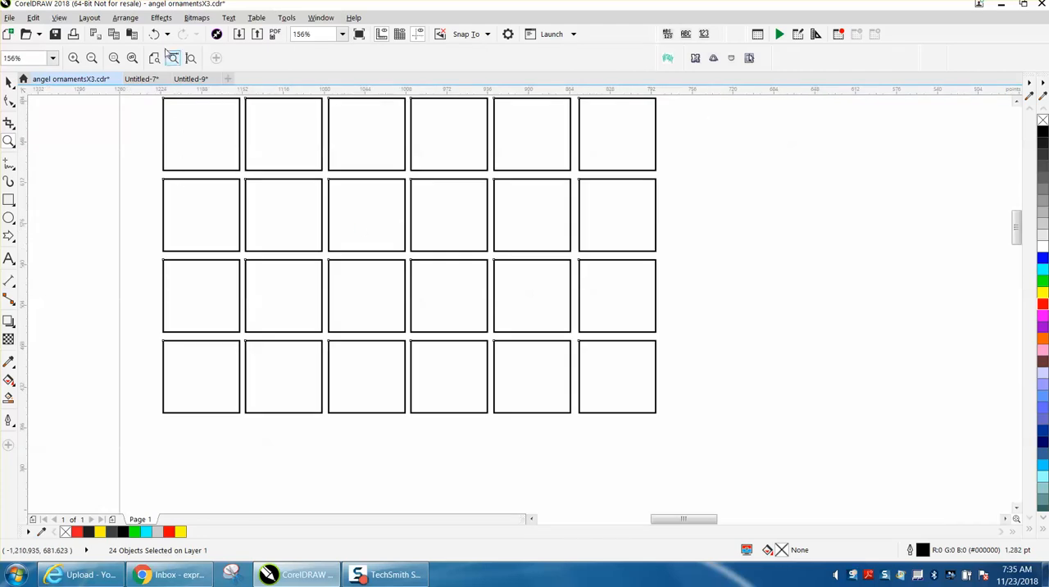
- Undo the rectangles' scaling and the outline replacement, and check the outline pen settings of the bottom row's last rectangle
left_click(154, 34)
left_click(154, 35)
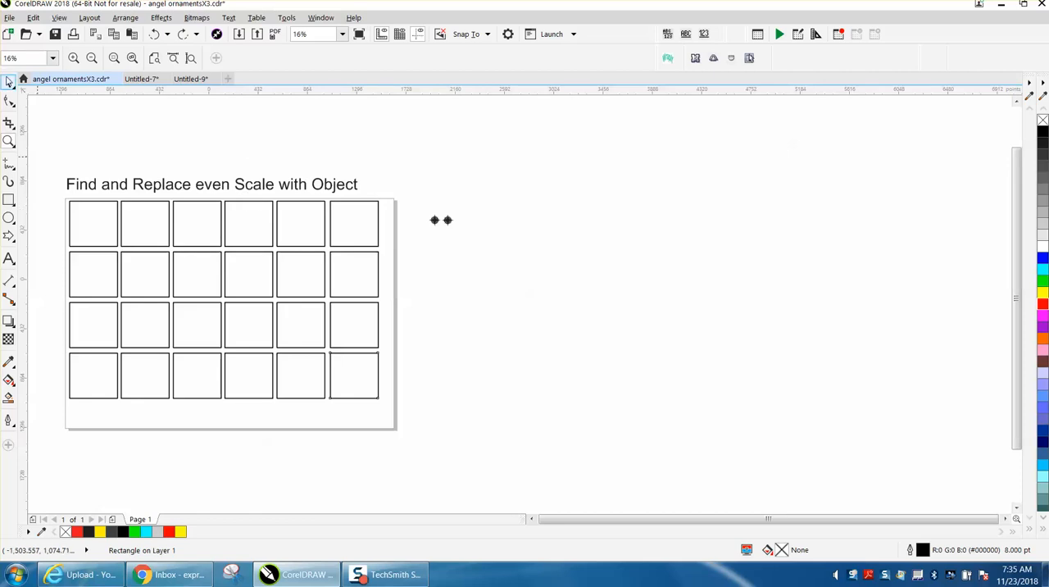
left_click(8, 82)
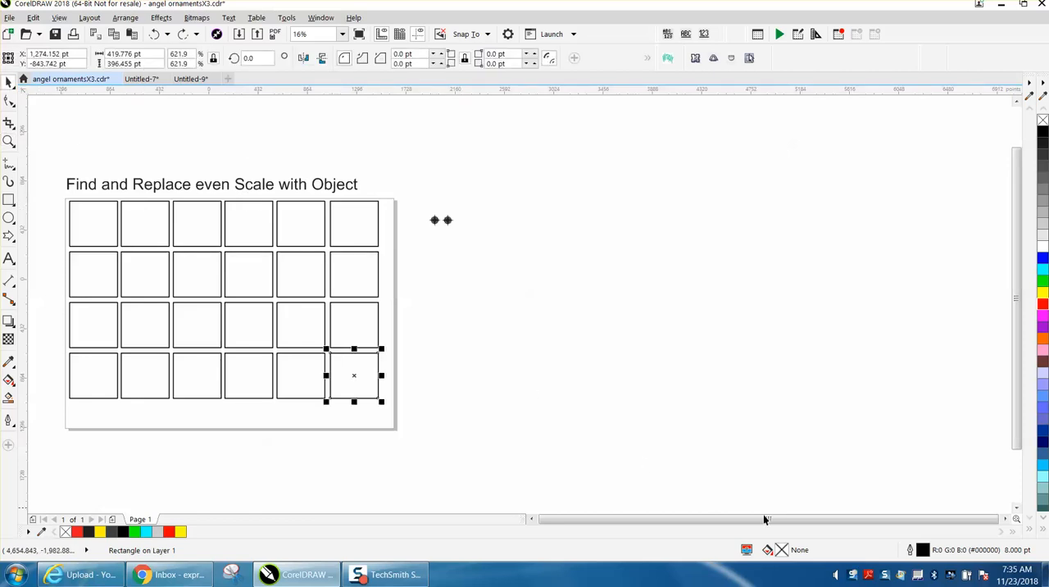
double_click(924, 550)
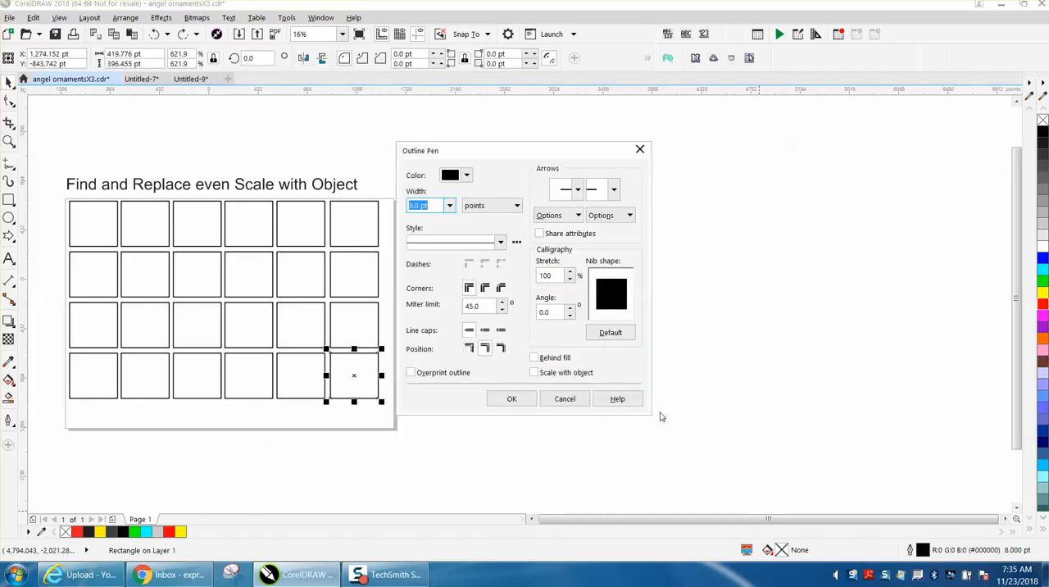
left_click(574, 401)
- Scale all 24 rectangles down towards the page's upper-left corner and compare their outline thicknesses up close
left_click_drag(63, 197, 211, 277)
left_click_drag(62, 195, 223, 299)
left_click_drag(57, 195, 143, 247)
left_click(9, 141)
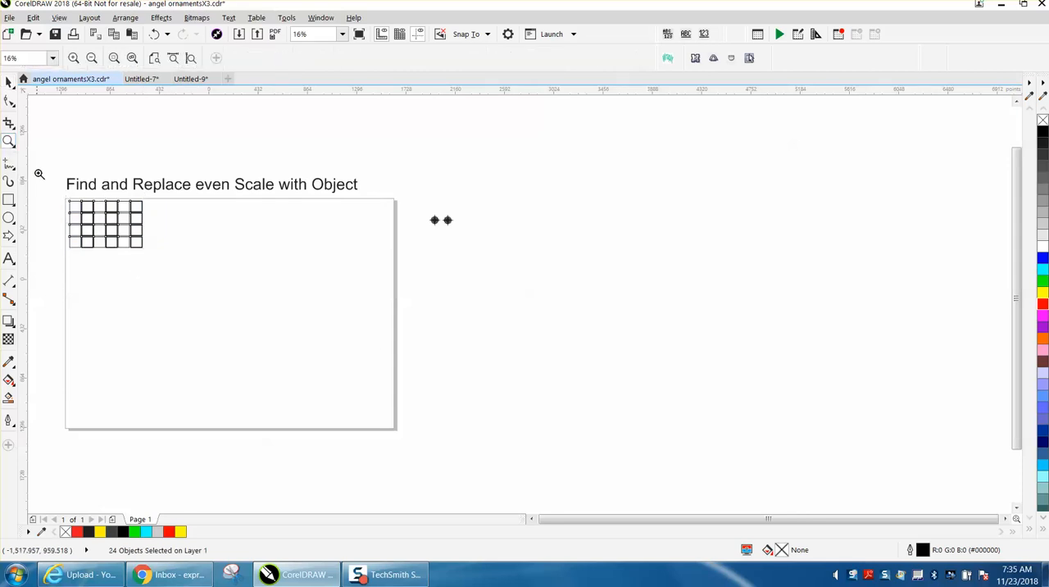
left_click_drag(127, 261, 206, 291)
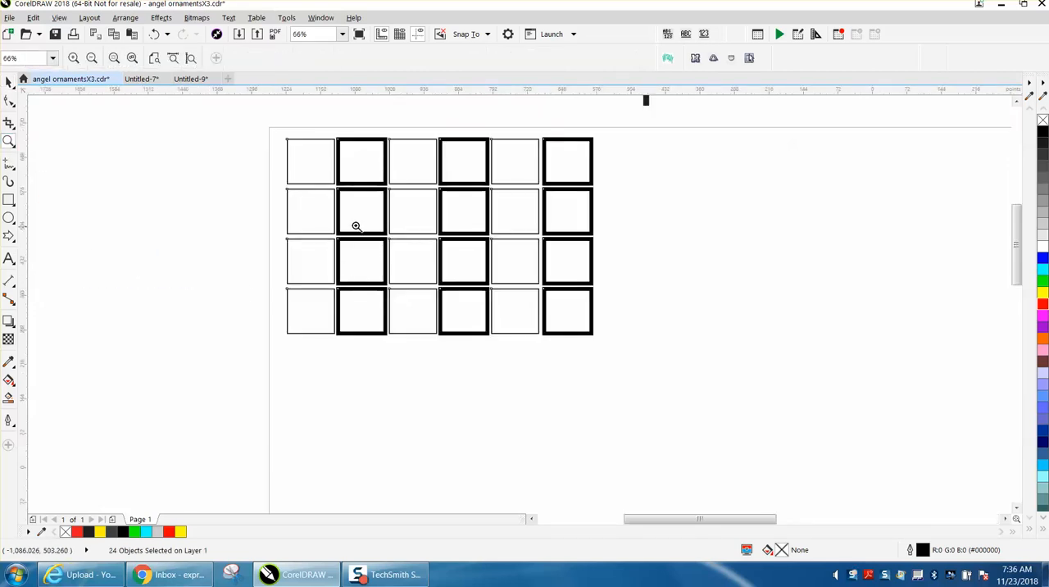
scroll(251, 216, "down", 4)
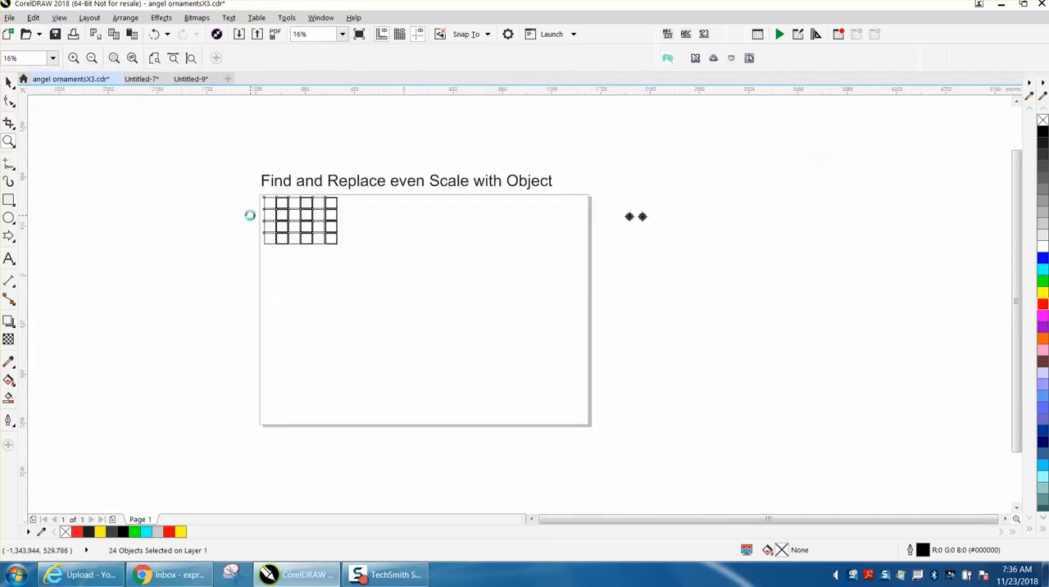
- Scale the left compass rose beside the page down to about 29 pt and examine its linework up close
left_click_drag(599, 202, 674, 231)
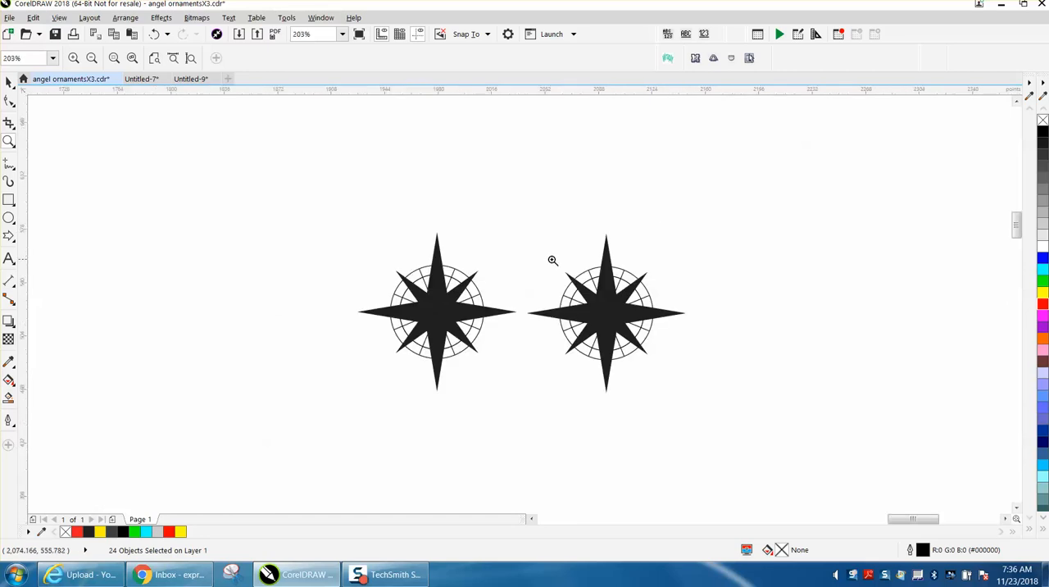
left_click(9, 81)
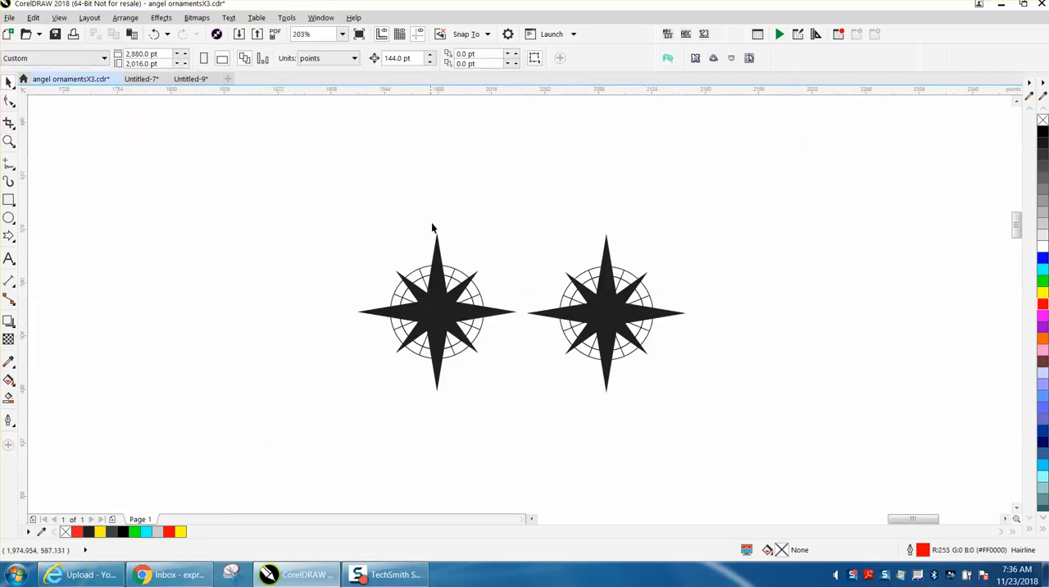
left_click(460, 276)
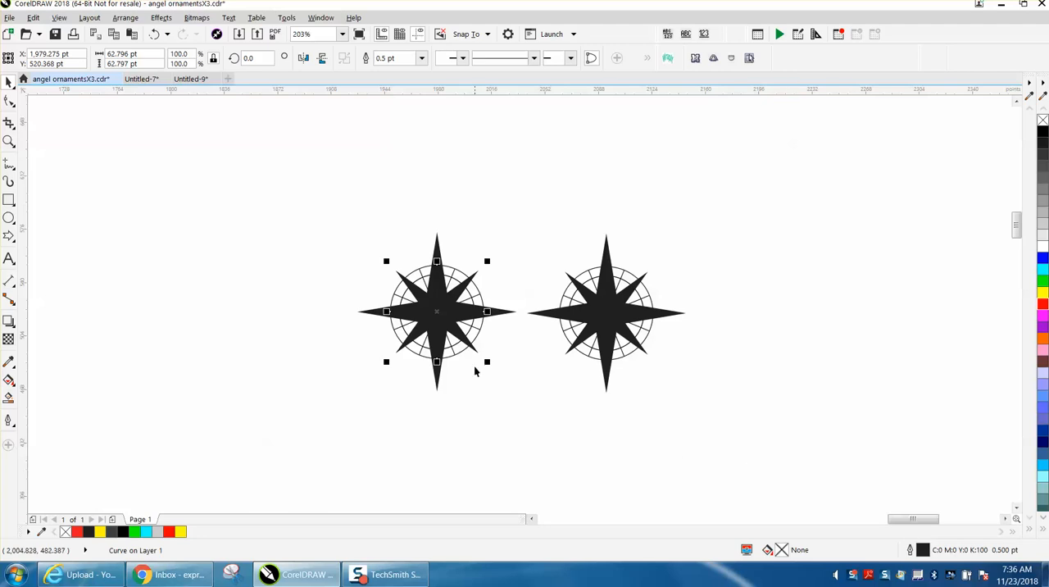
left_click_drag(343, 220, 405, 280)
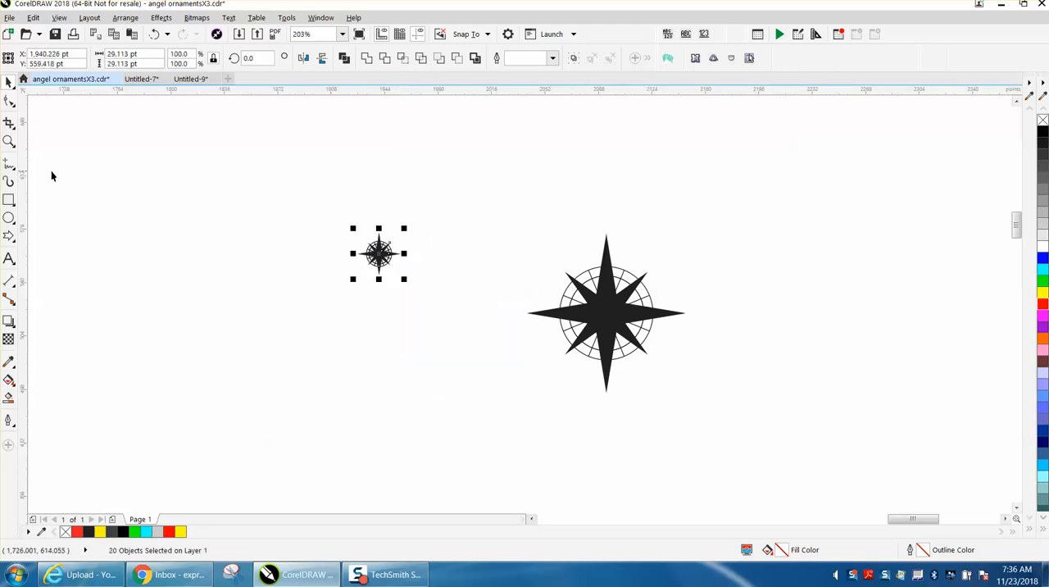
left_click(9, 141)
left_click_drag(330, 205, 451, 310)
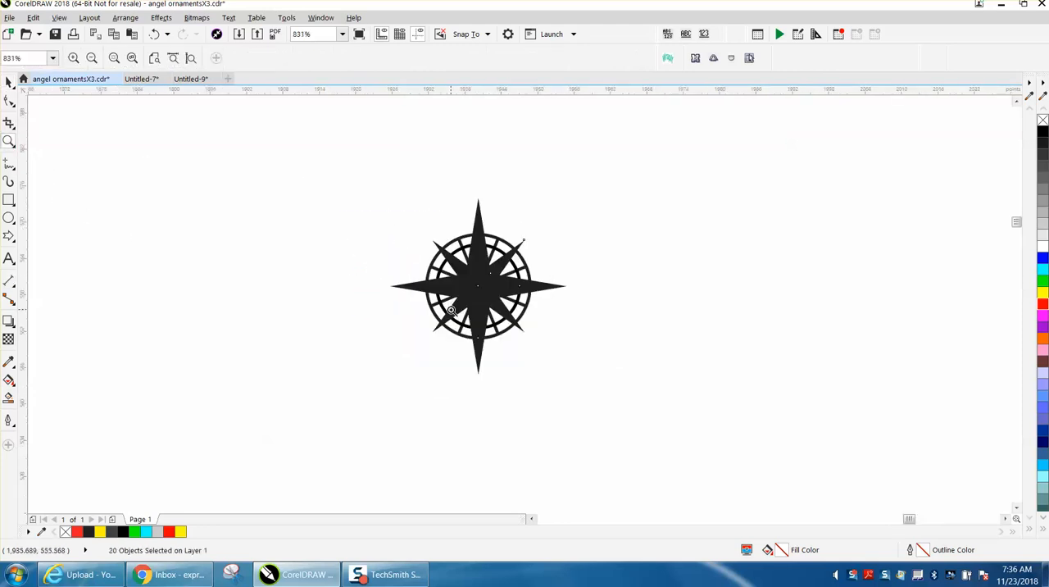
scroll(451, 309, "down", 3)
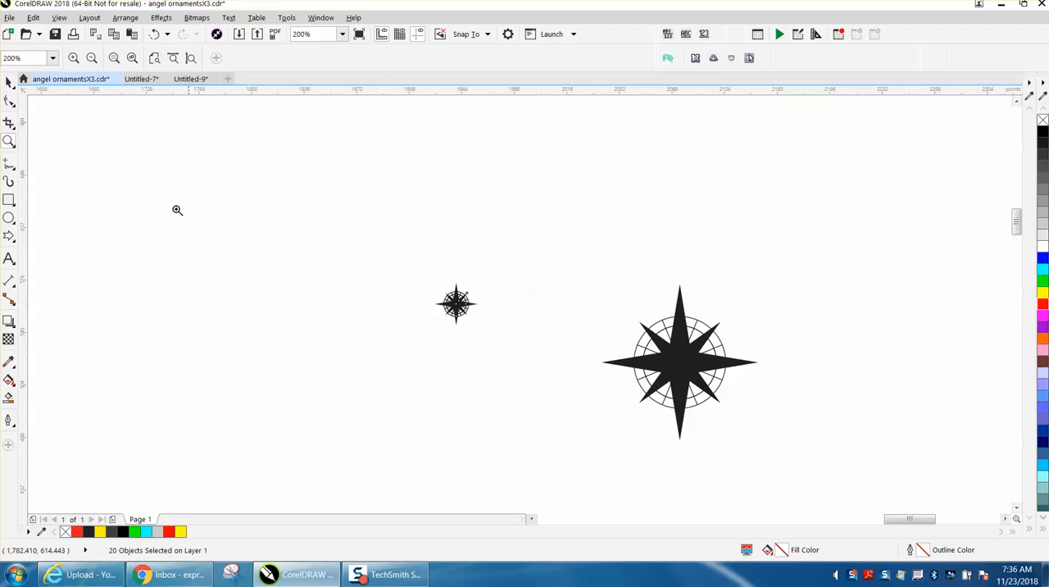
- Delete the shrunken left compass rose and select the circular linework of the remaining one
left_click(9, 82)
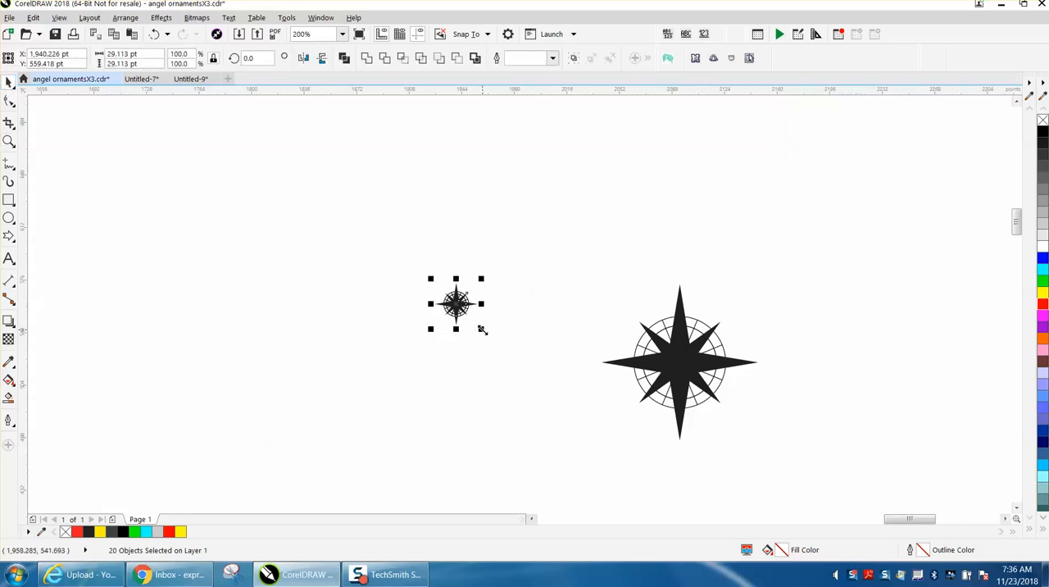
key("Delete")
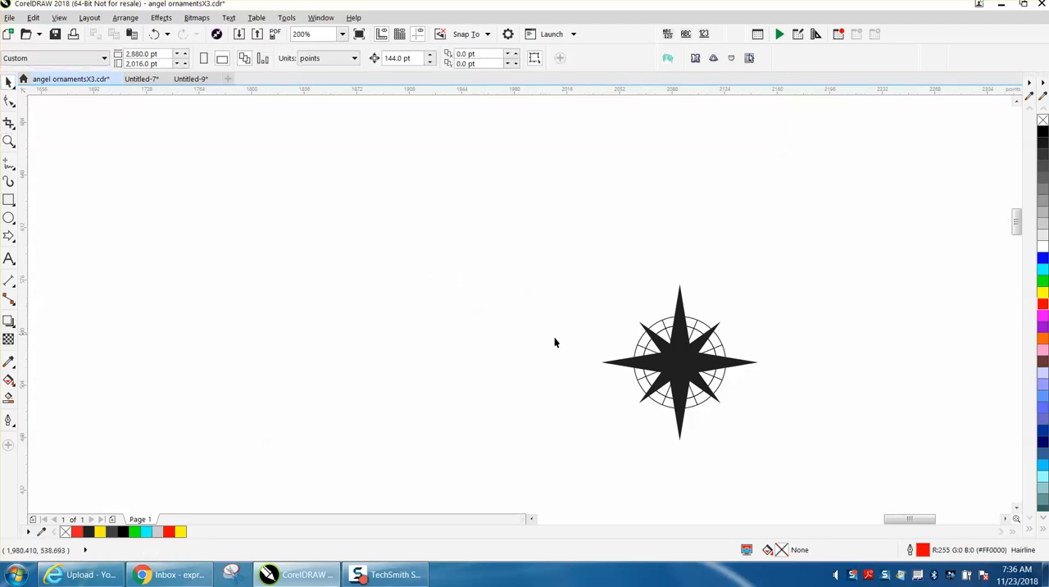
left_click(694, 320)
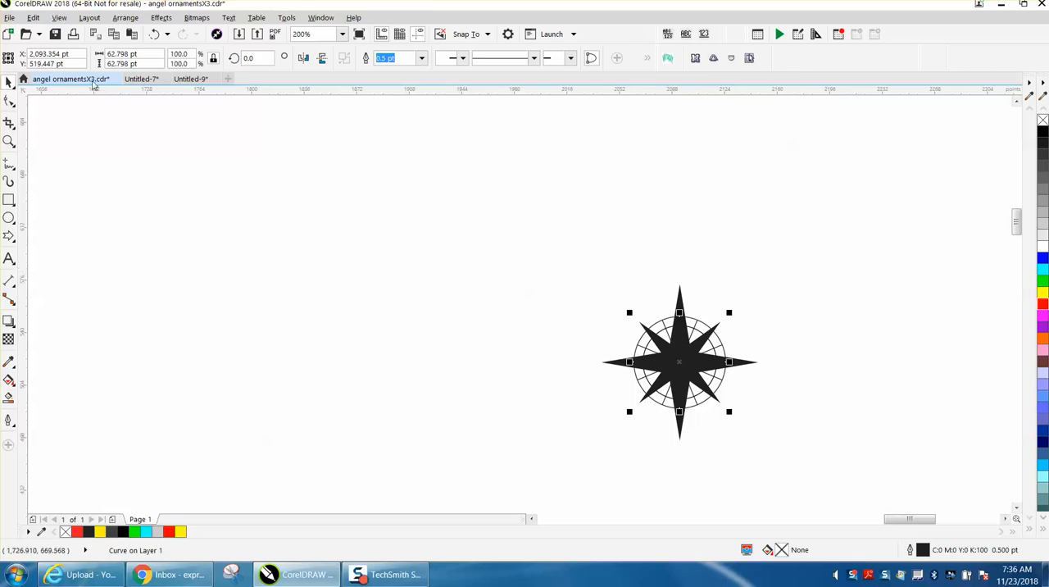
- Set up an outline pen replacement that finds 0.5 pt outlines and turns Scale outline with image on
left_click(33, 20)
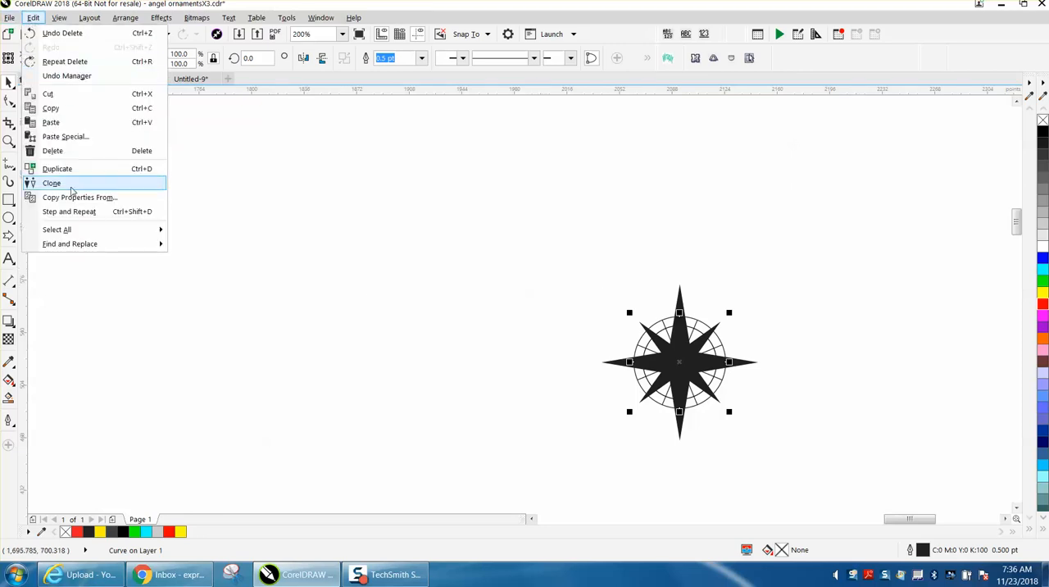
mouse_move(89, 244)
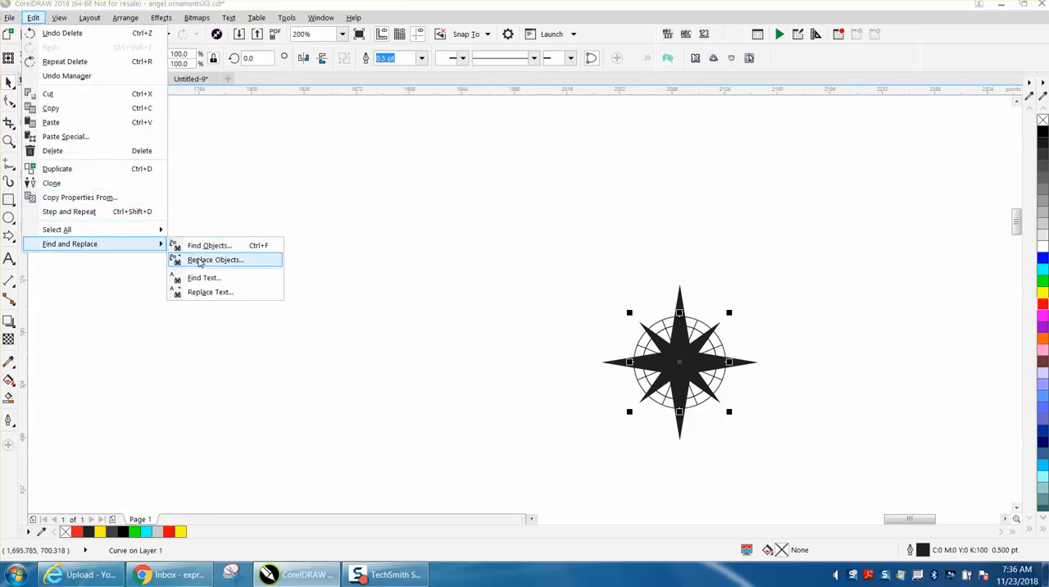
left_click(199, 259)
left_click(494, 310)
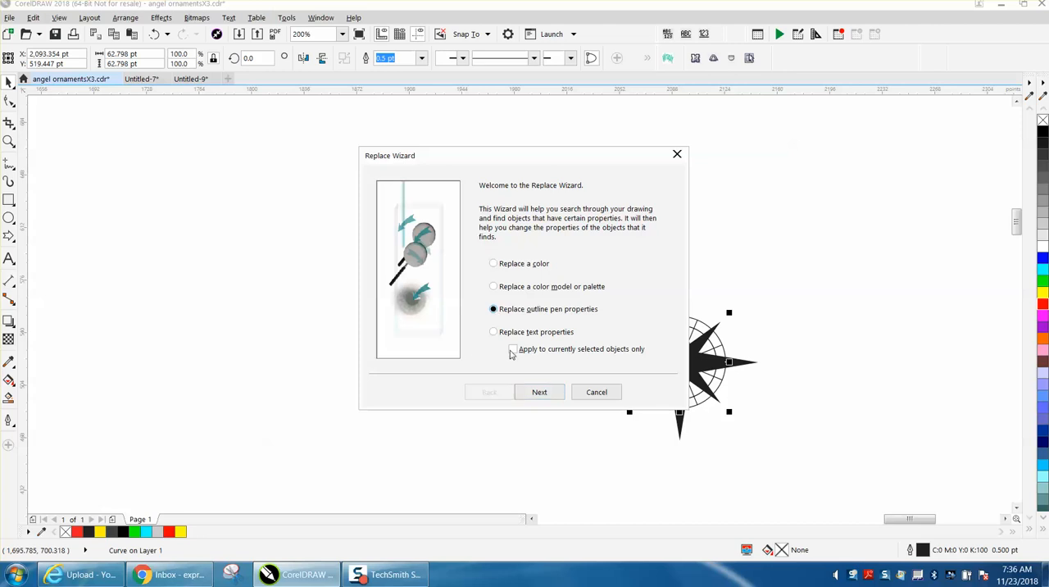
left_click(539, 392)
left_click(494, 226)
left_click_drag(564, 225, 547, 226)
key("BackSpace")
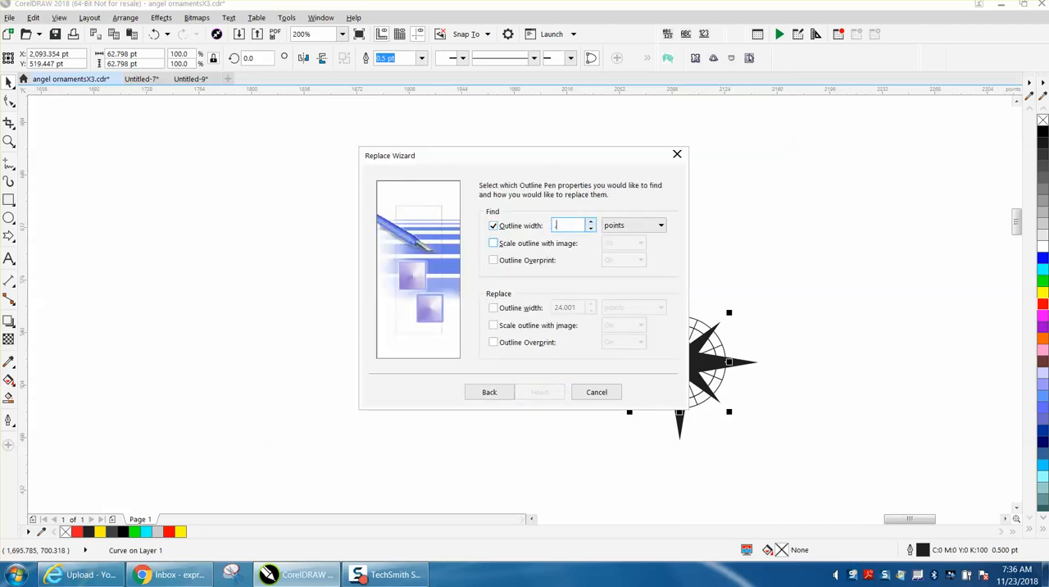
left_click(493, 325)
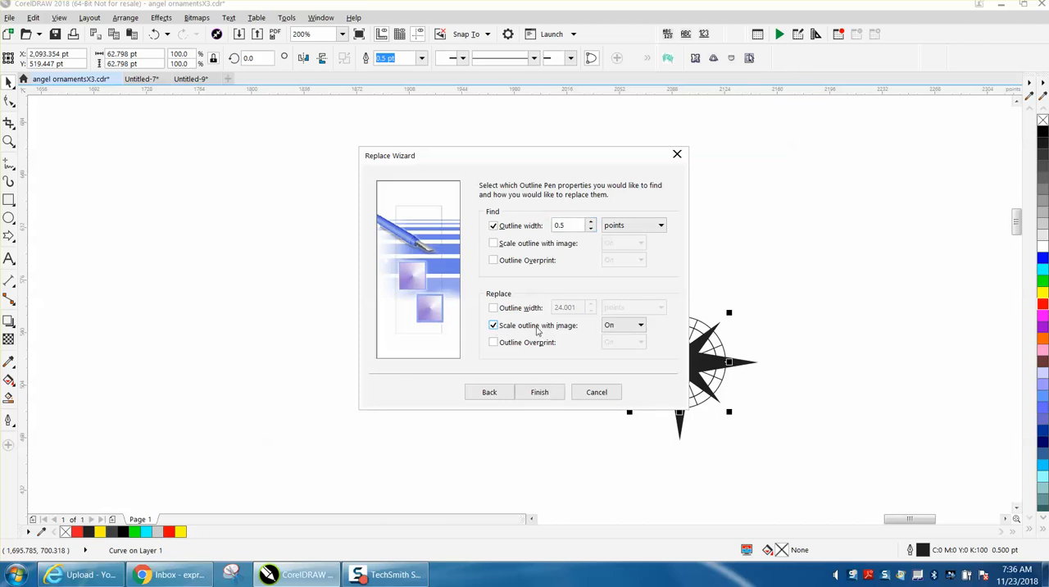
left_click(547, 395)
- Apply the outline replacement to all matching objects in the drawing and close Find and Replace
left_click(623, 293)
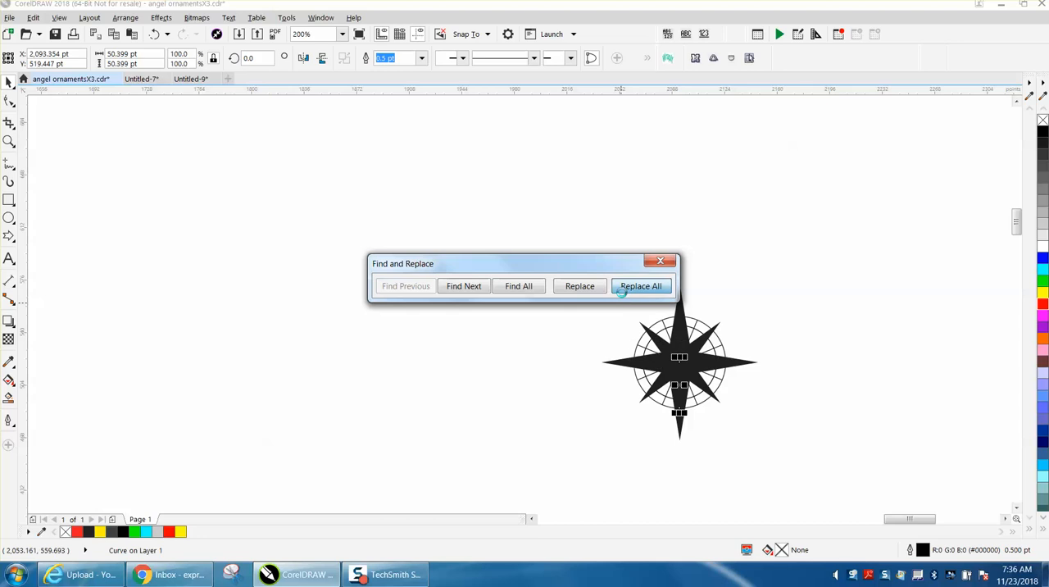
left_click(600, 315)
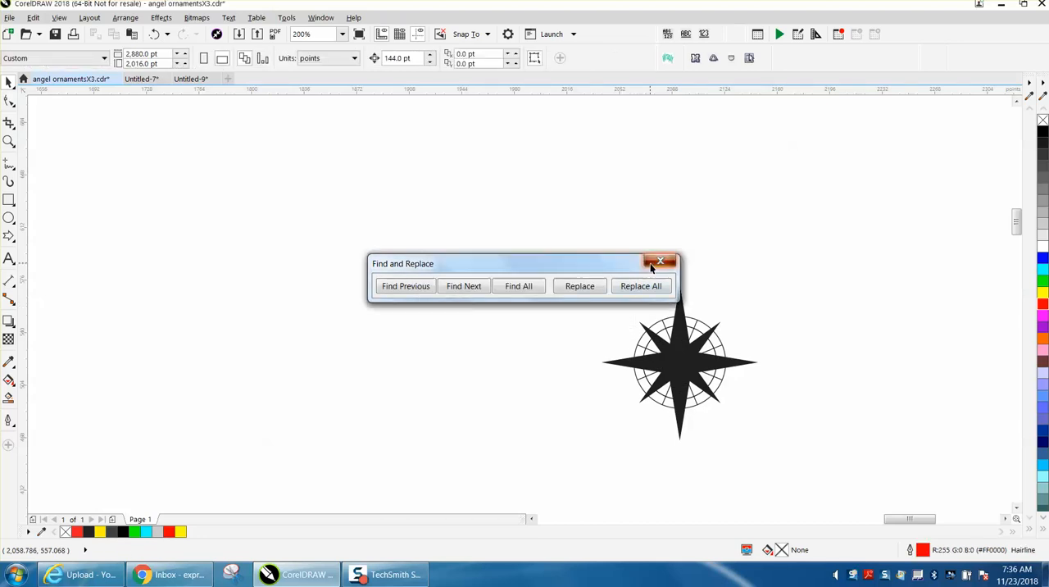
left_click(661, 261)
- Select all objects of the remaining compass rose and scale them down proportionally to about 17 pt wide
left_click(8, 141)
left_click_drag(587, 272, 762, 441)
left_click(7, 83)
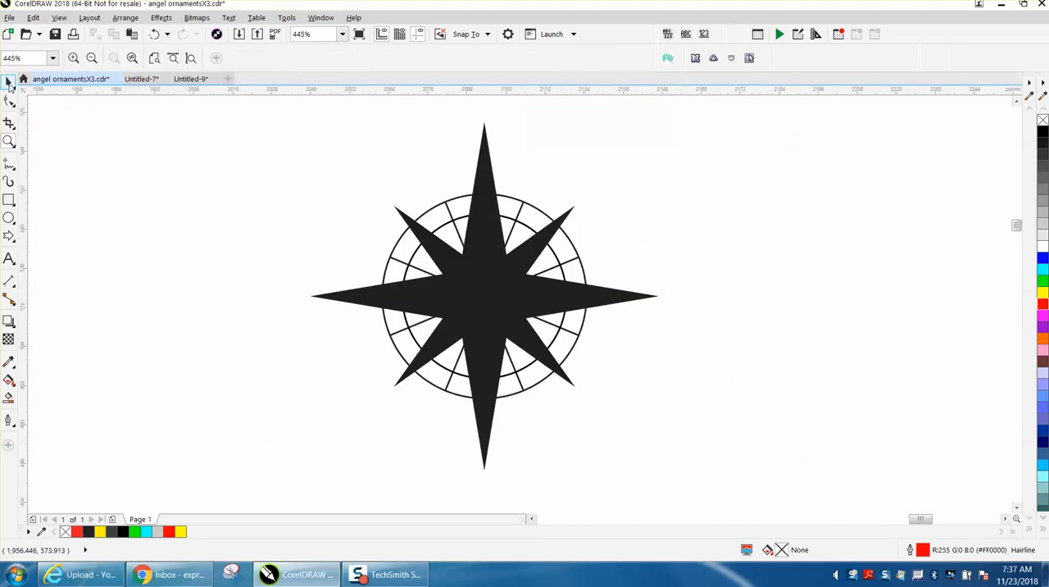
left_click(301, 110)
left_click(8, 84)
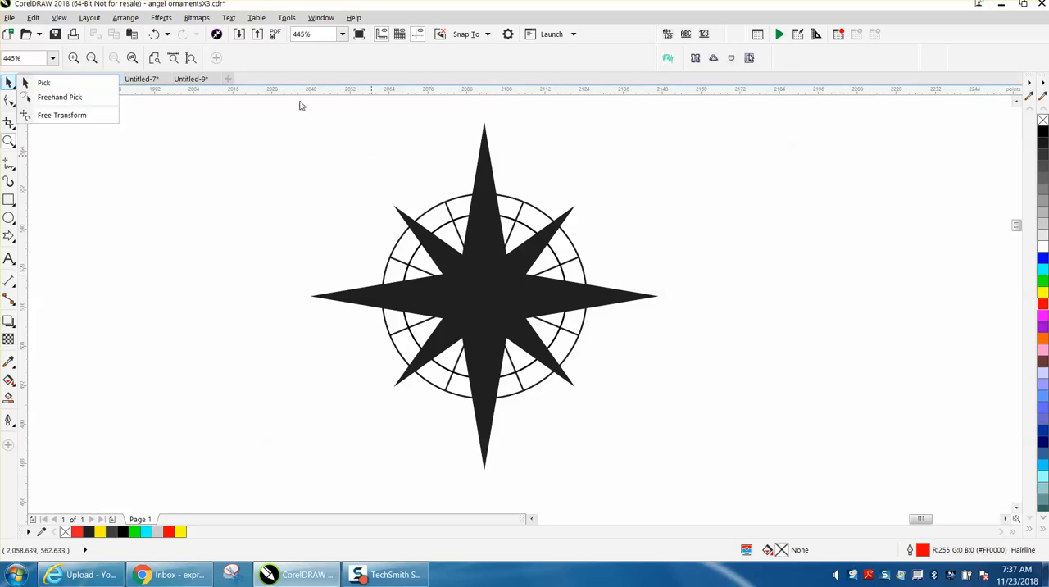
left_click(72, 84)
left_click_drag(295, 101, 693, 476)
left_click_drag(662, 441, 396, 155)
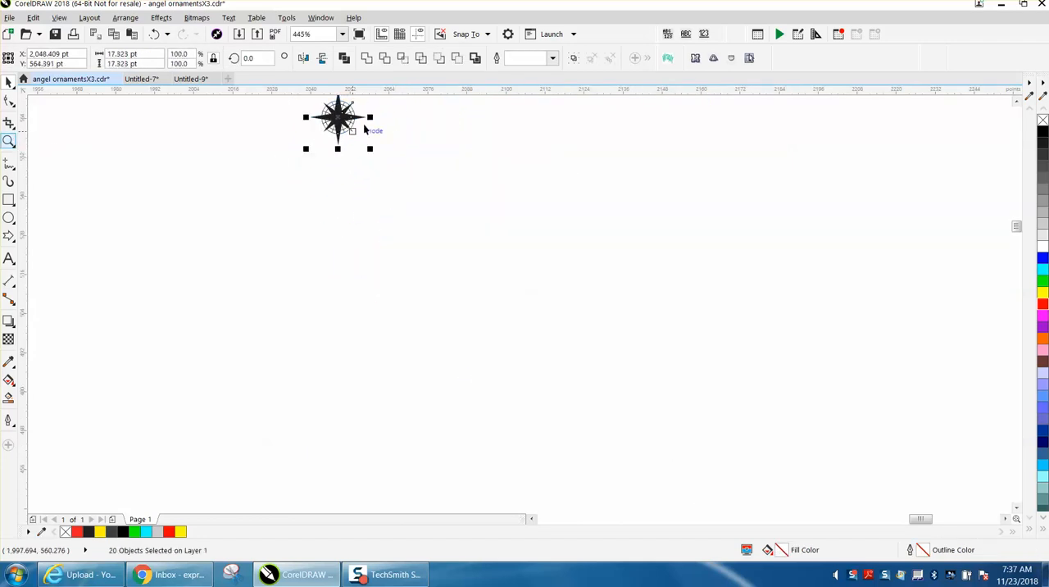
- Examine the linework of the shrunken compass rose up close
left_click(57, 141)
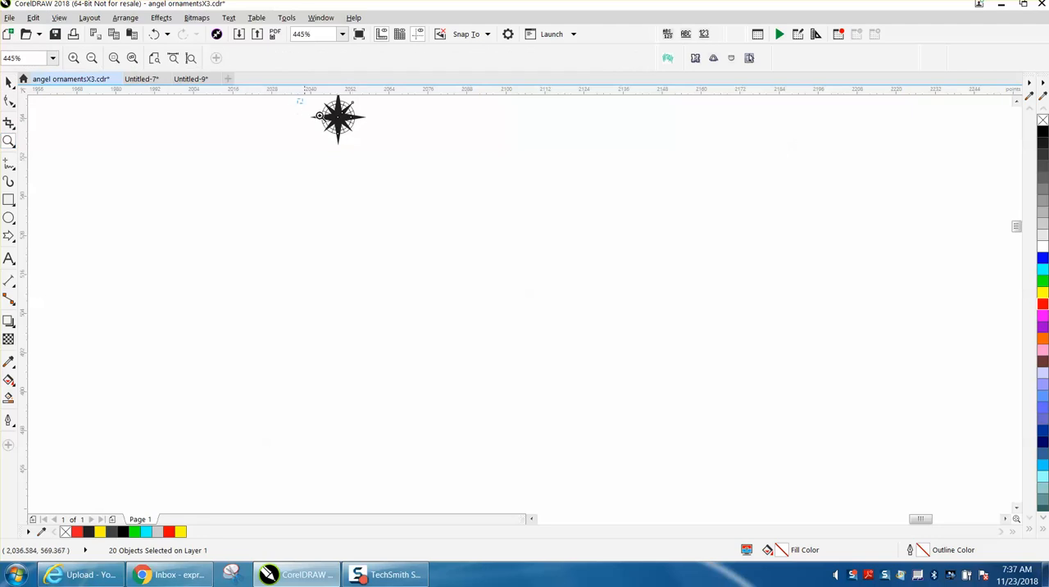
left_click_drag(298, 100, 414, 159)
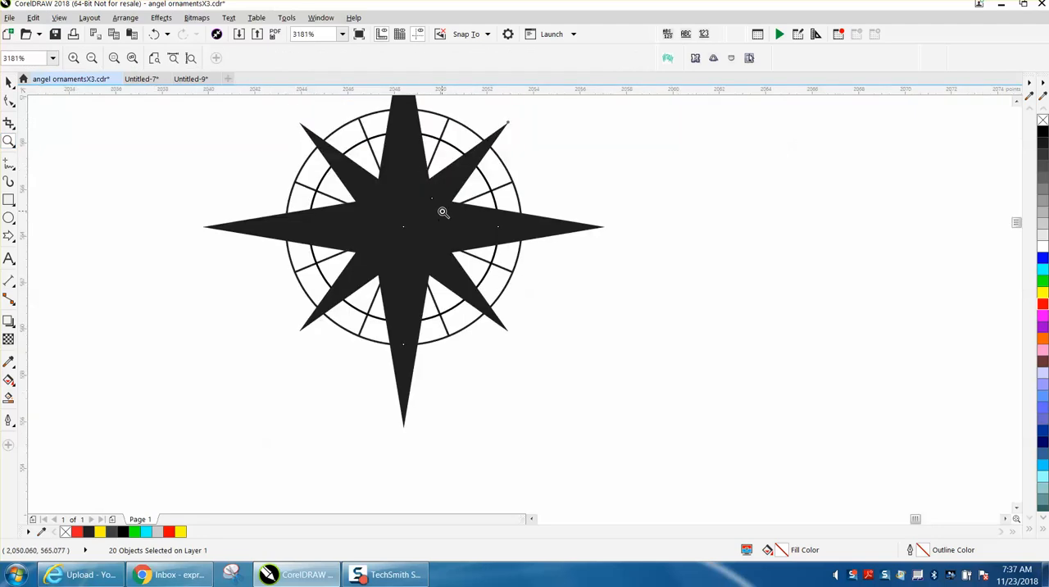
scroll(442, 212, "down", 2)
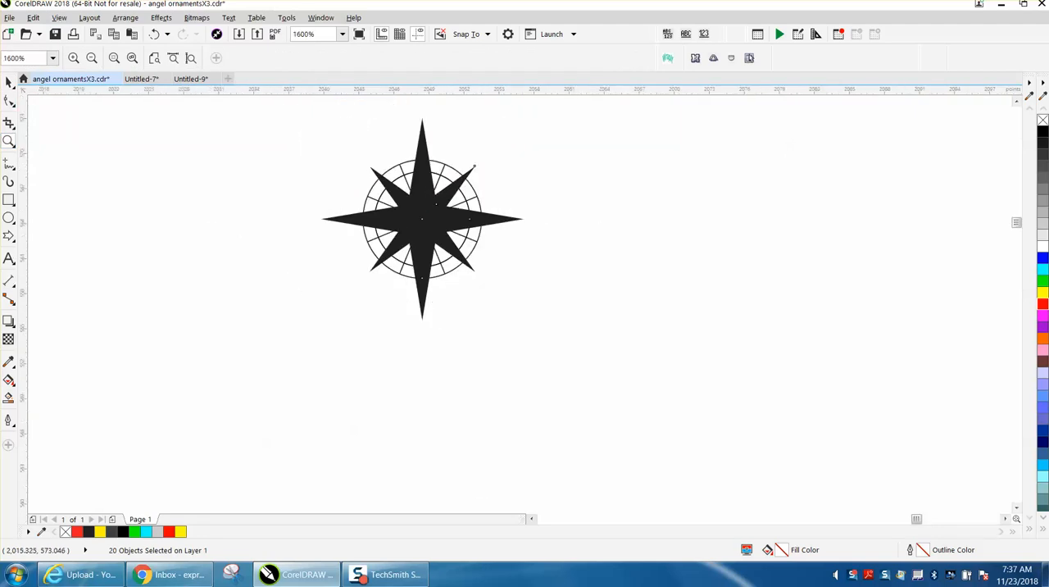
- Select the circular linework of the shrunken compass rose and check its outline width
left_click(8, 81)
left_click(356, 134)
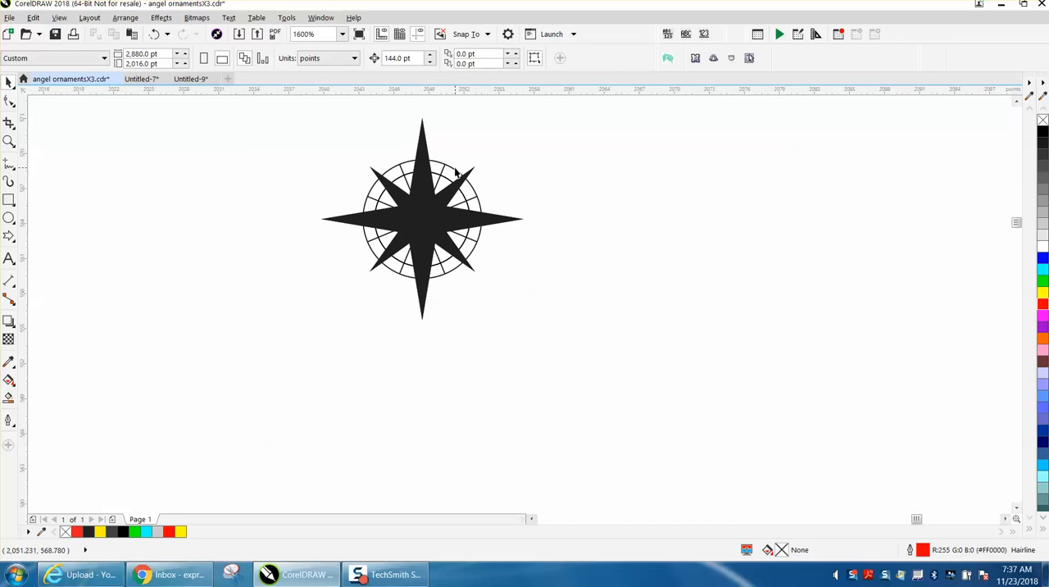
left_click(458, 175)
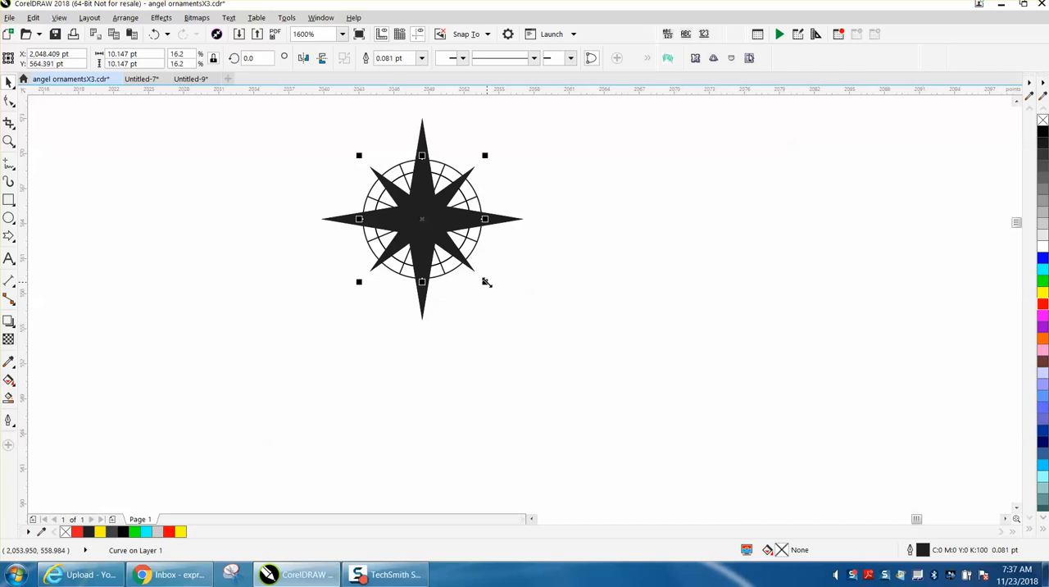
scroll(486, 282, "down", 1)
scroll(389, 305, "down", 4)
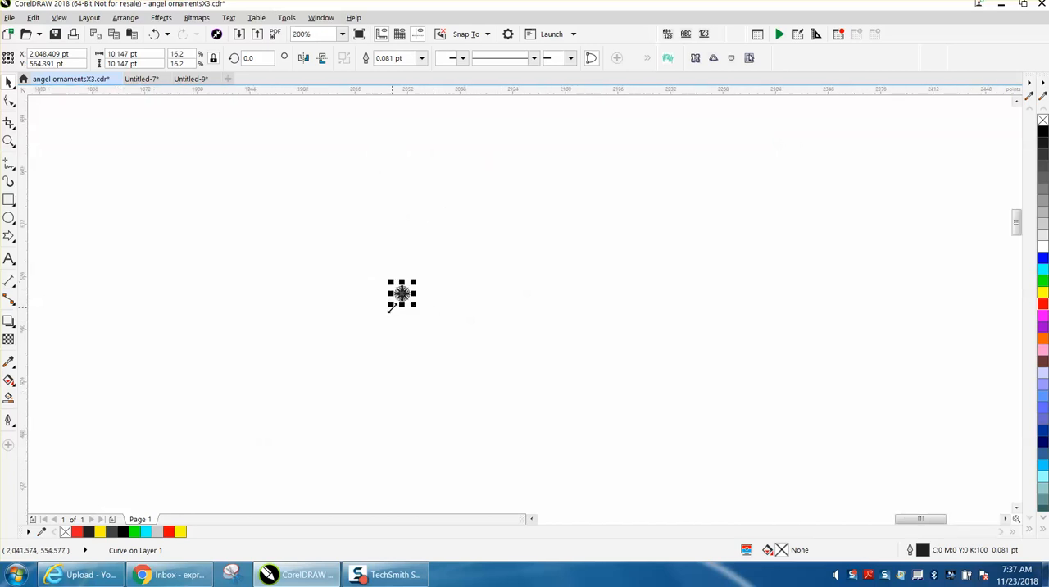